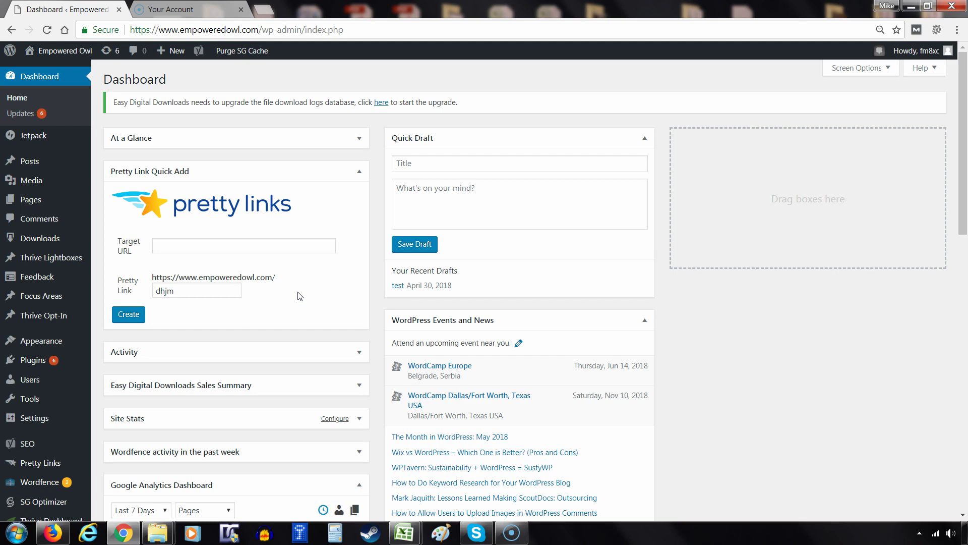
View the live site's homepage down to its footer and return to the admin dashboard.
click(71, 52)
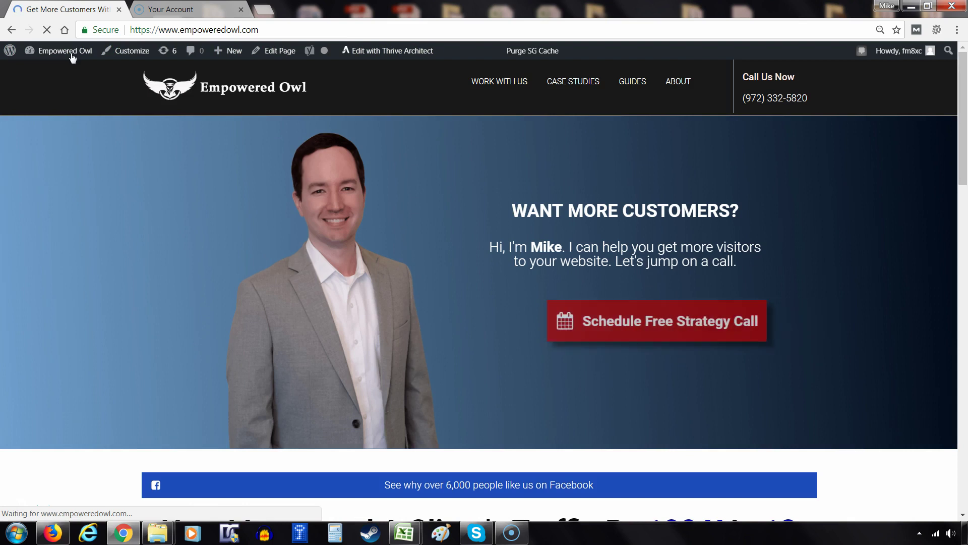
scroll(84, 398, down, 7)
scroll(76, 428, down, 10)
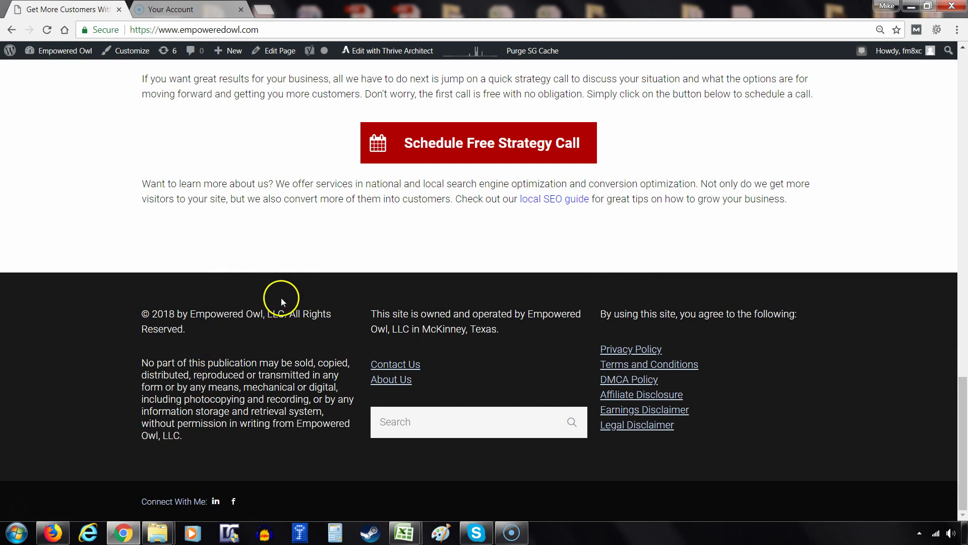
scroll(242, 445, up, 15)
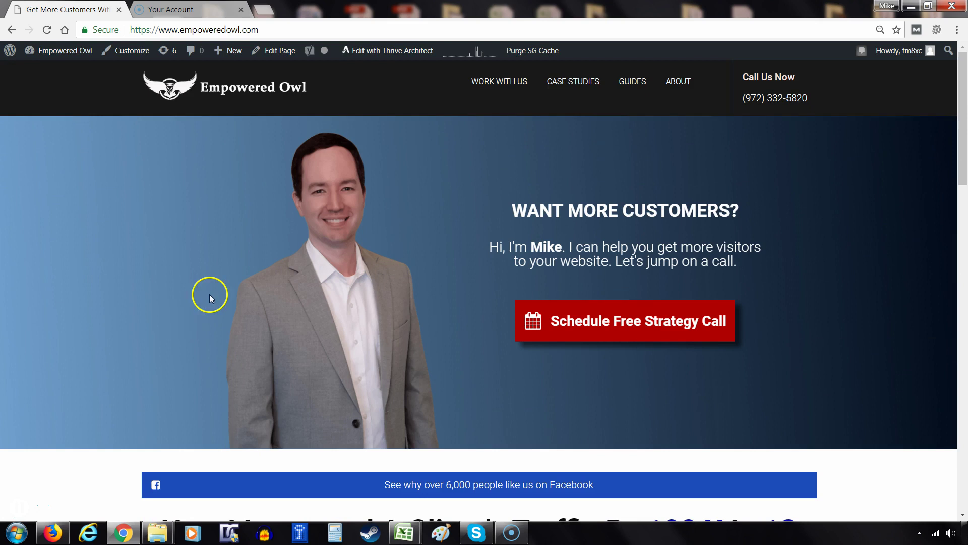
click(68, 53)
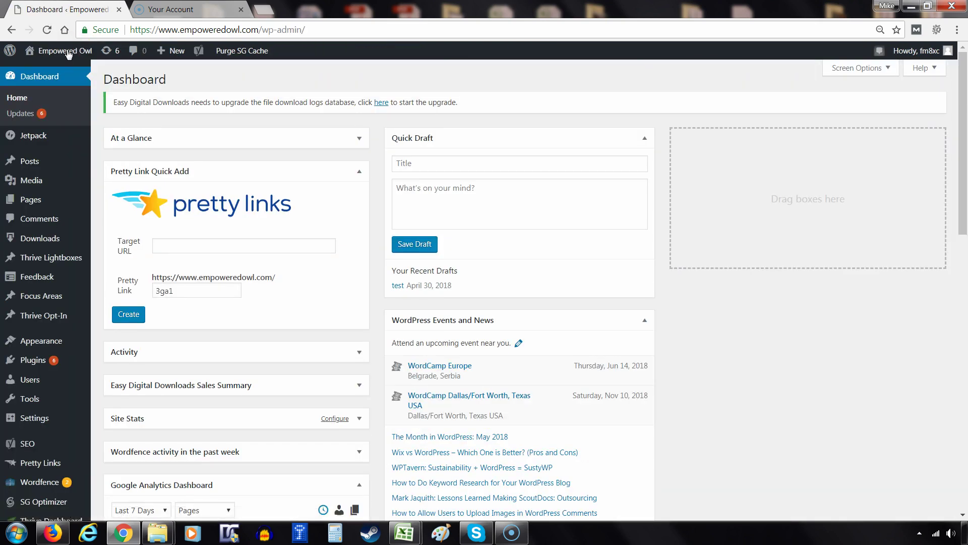
Open the Theme Options page of the Thrive Dashboard.
mouse_move(92, 258)
mouse_move(32, 422)
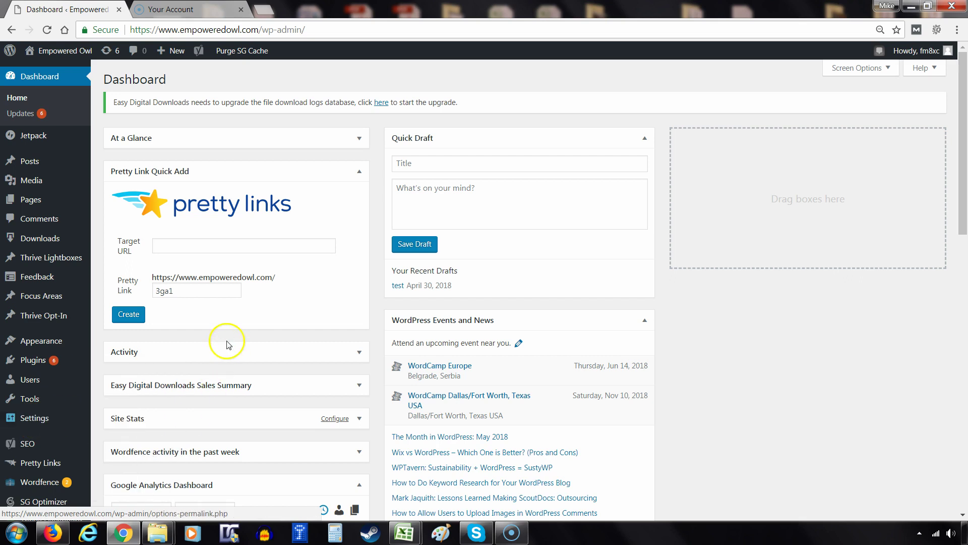
scroll(226, 337, down, 1)
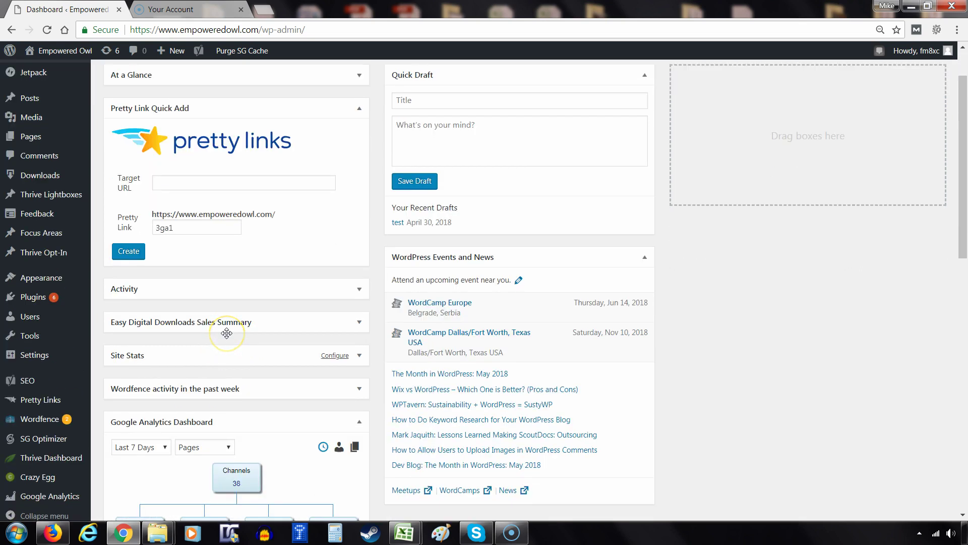
scroll(227, 333, down, 1)
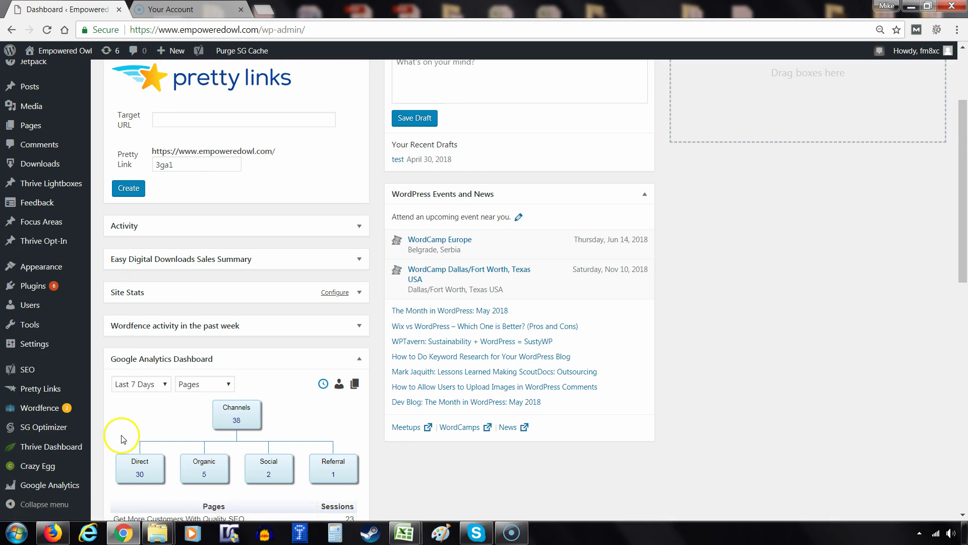
scroll(122, 437, up, 2)
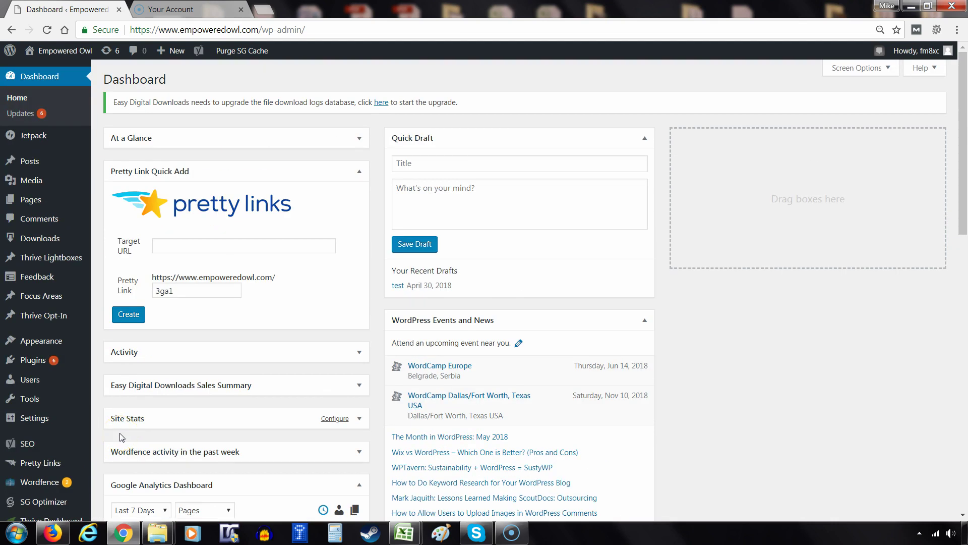
scroll(122, 437, down, 1)
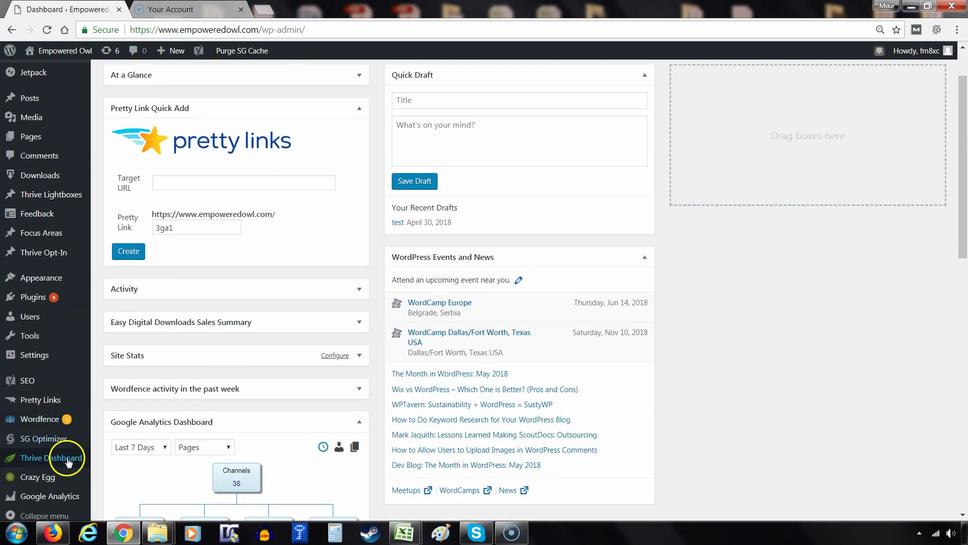
mouse_move(84, 463)
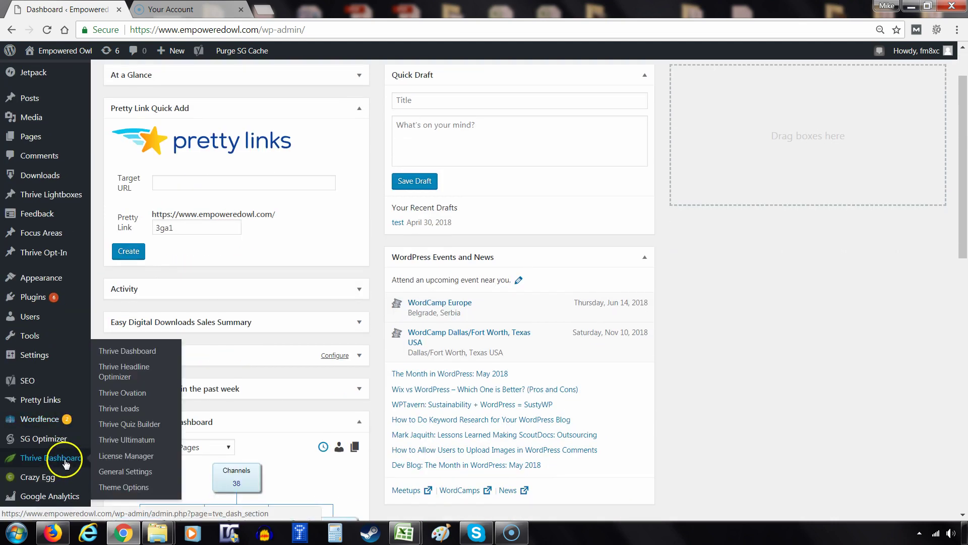
click(125, 489)
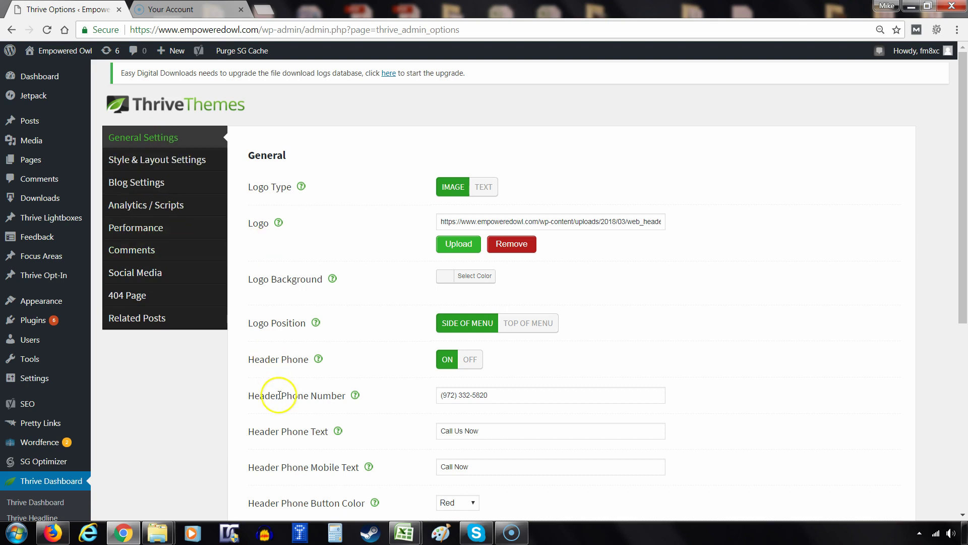
Examine the Footer Copyright Text setting and the other general theme options.
scroll(234, 438, down, 2)
scroll(233, 437, down, 4)
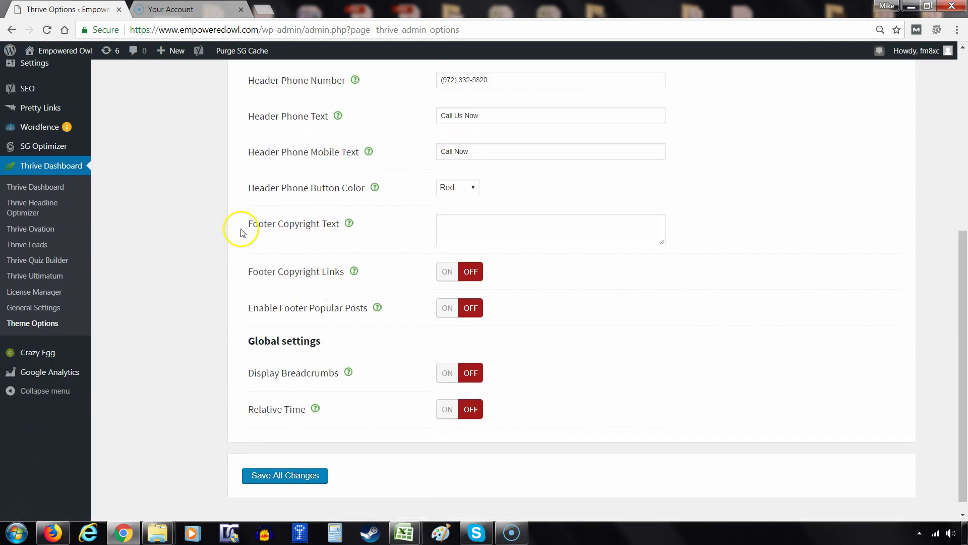
click(462, 226)
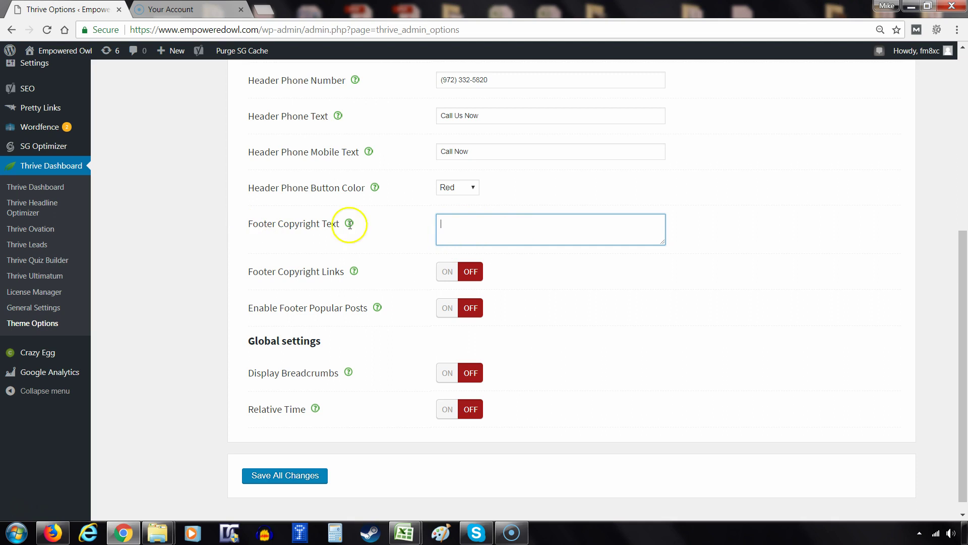
click(545, 244)
scroll(571, 320, up, 4)
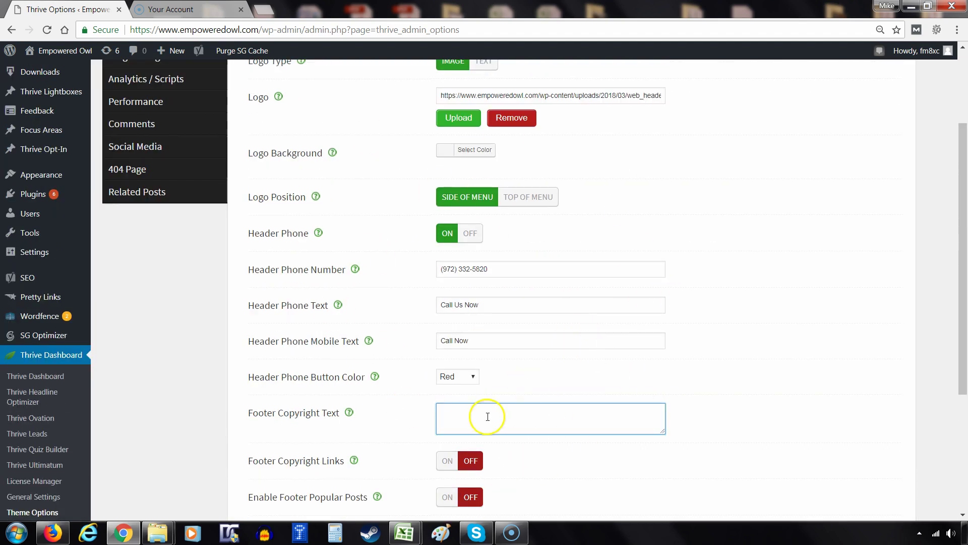
scroll(488, 409, up, 3)
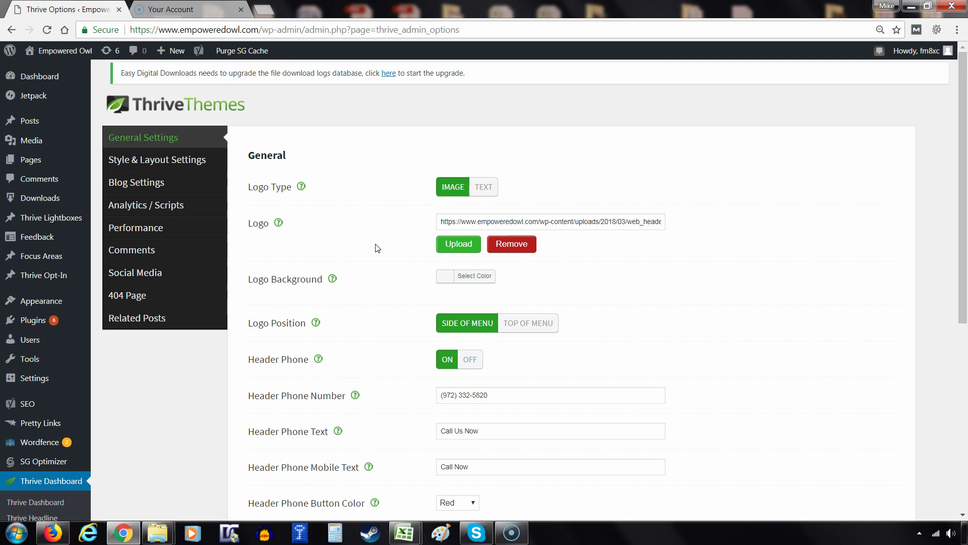
Open the Widgets management page and expand Footer Column 1 to show its widgets.
mouse_move(60, 300)
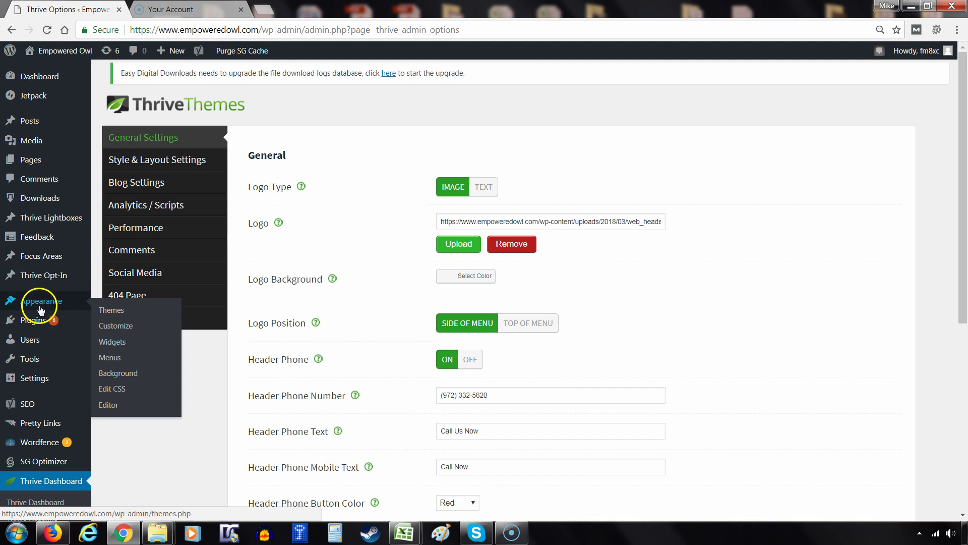
click(105, 341)
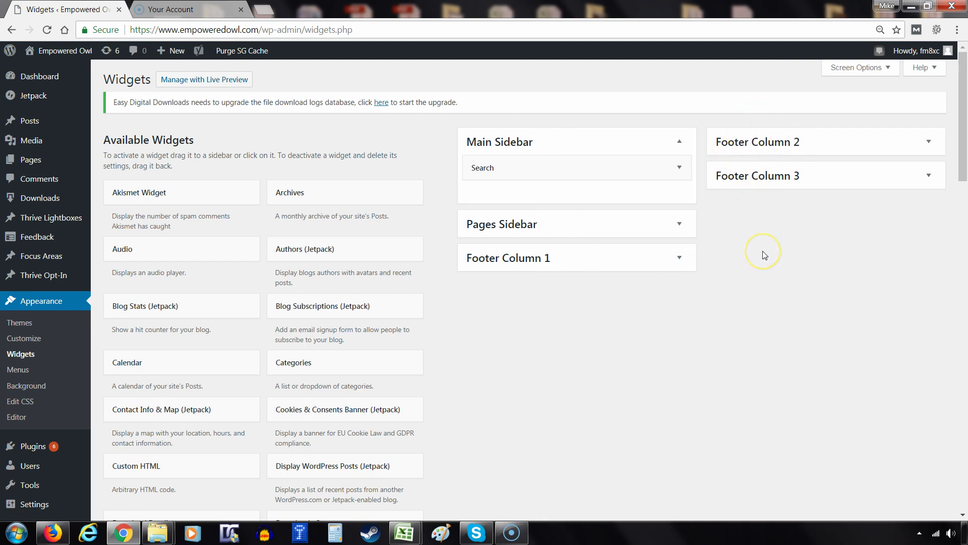
click(678, 258)
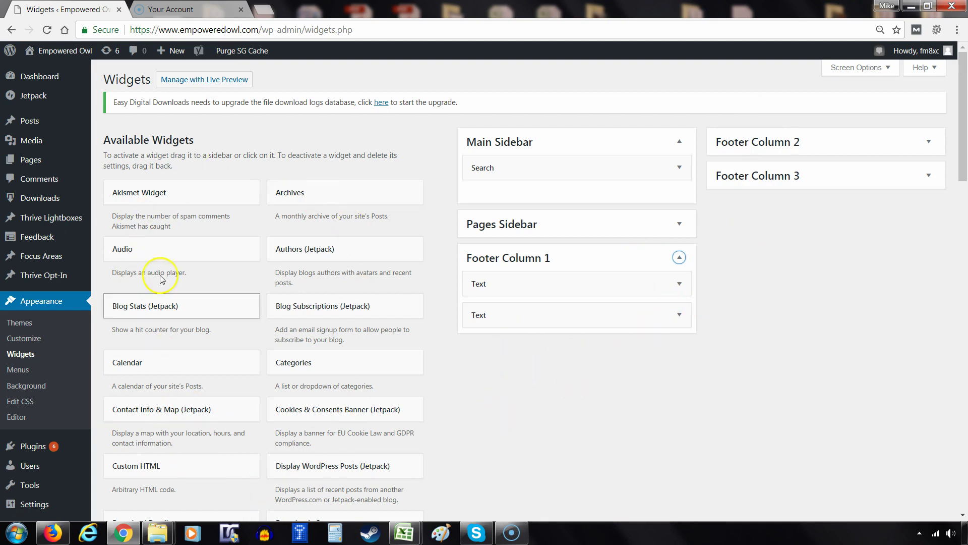
Find the Text widget among the available widgets, view its placement choices, and cancel without adding it.
scroll(190, 268, down, 4)
scroll(190, 339, down, 4)
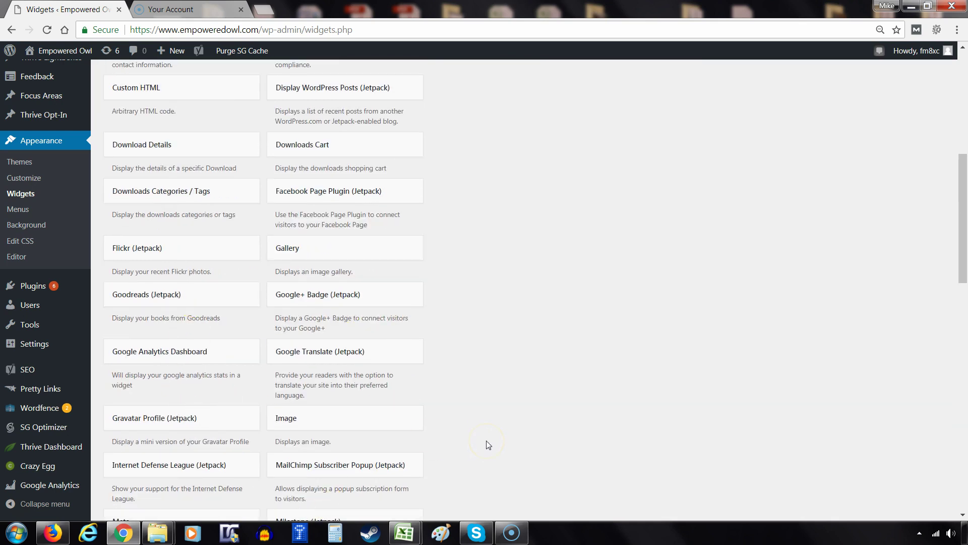
scroll(487, 444, down, 12)
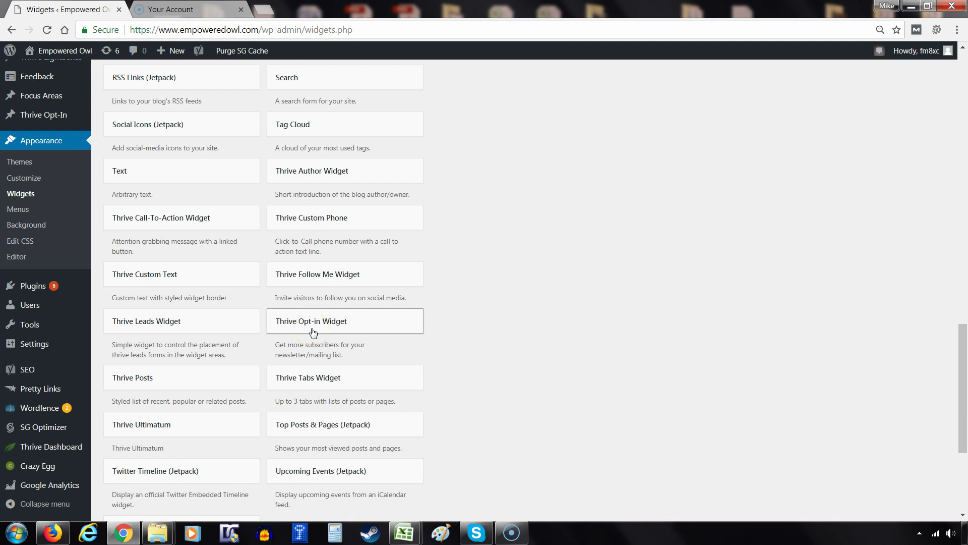
click(140, 170)
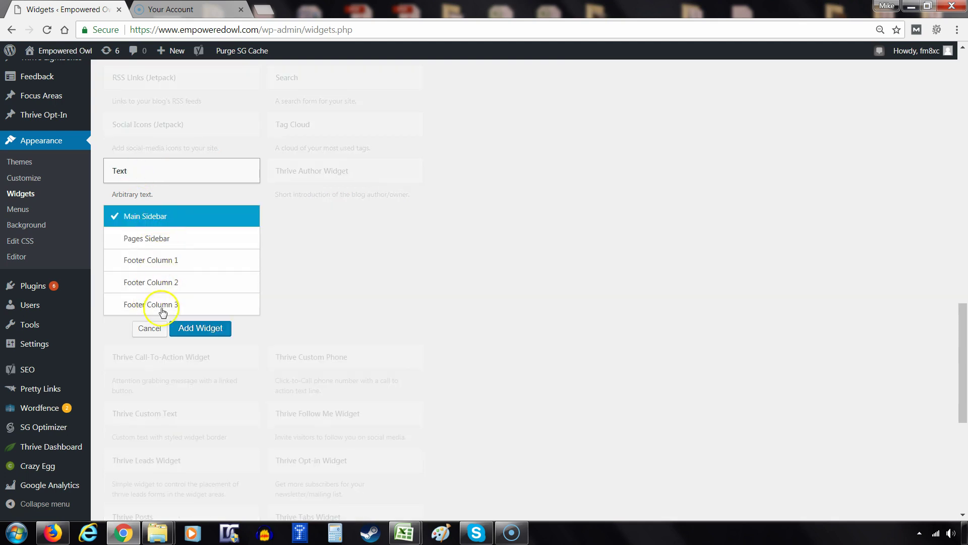
click(147, 327)
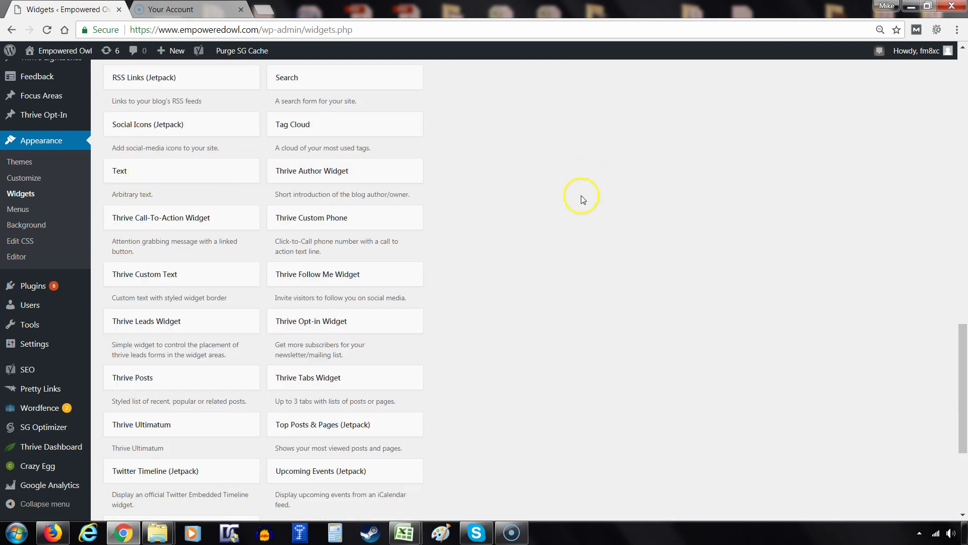
scroll(573, 359, up, 7)
scroll(572, 359, up, 10)
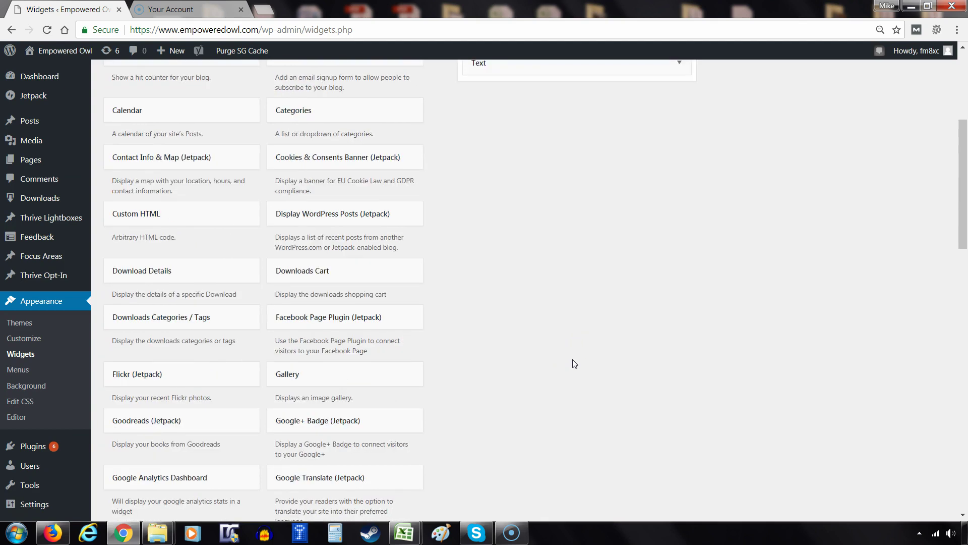
Inspect the contents of both Text widgets in Footer Column 1, collapsing each one after viewing.
click(679, 288)
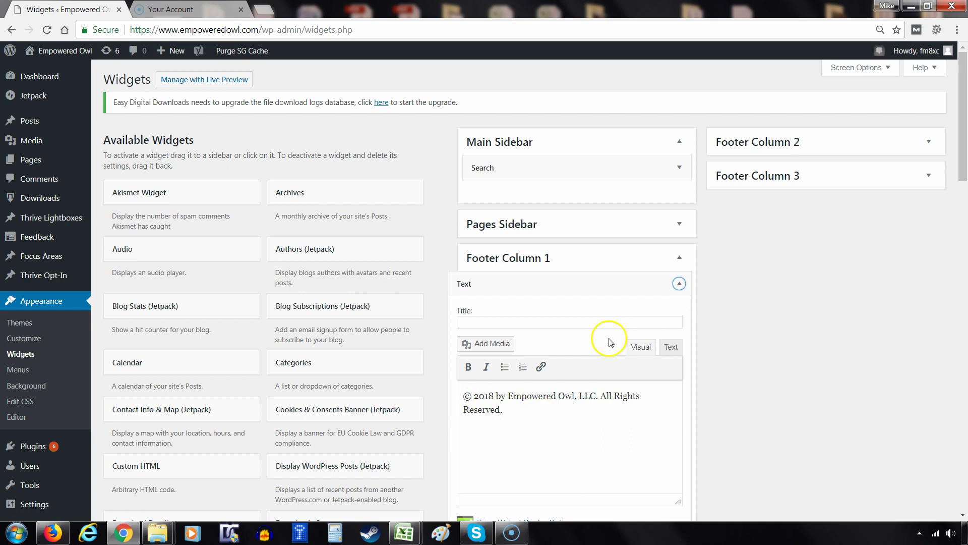
click(682, 287)
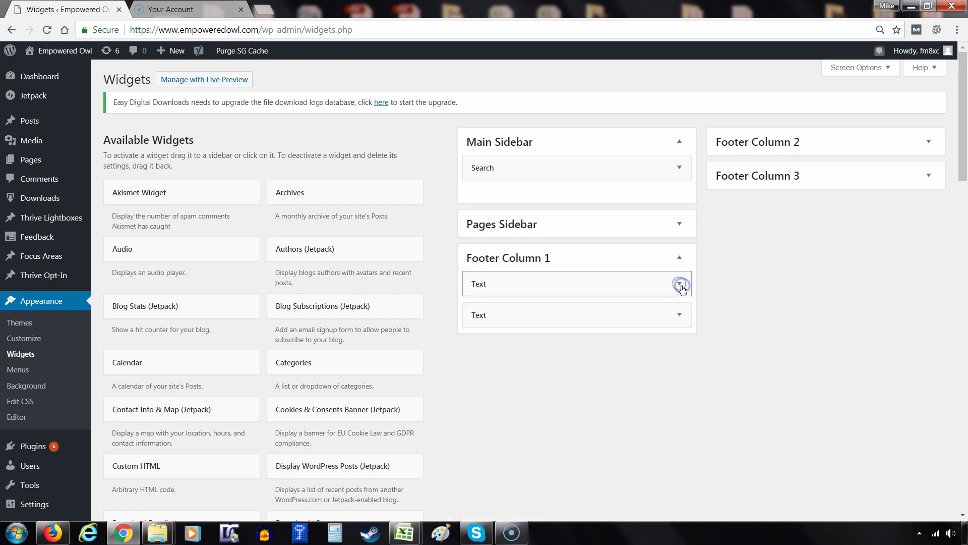
click(675, 322)
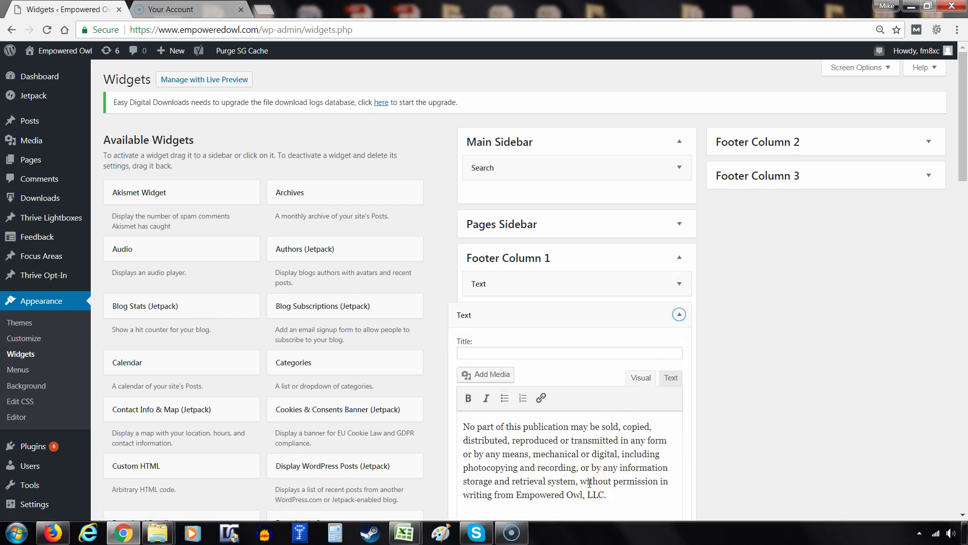
click(679, 314)
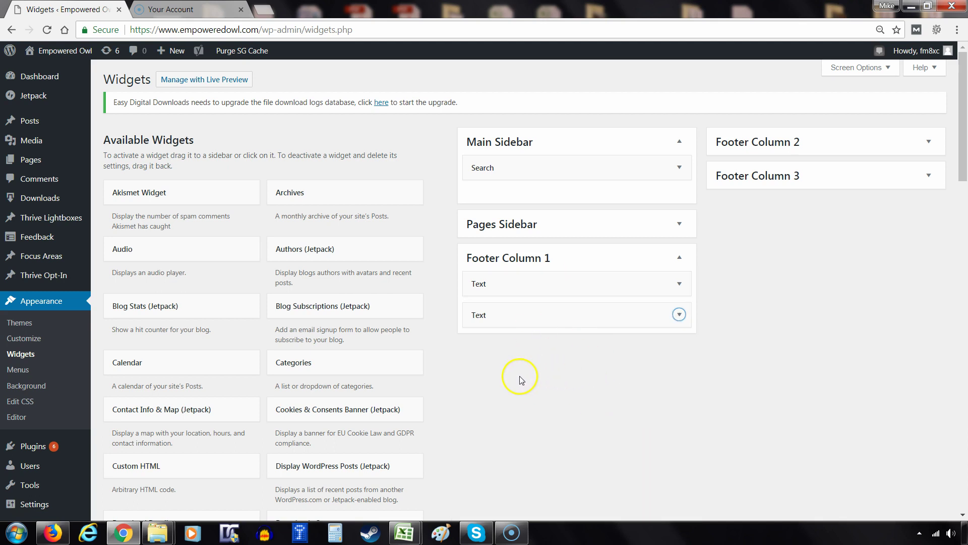
Expand Footer Column 2 and inspect the content of its Text widget, then collapse the widget.
click(782, 141)
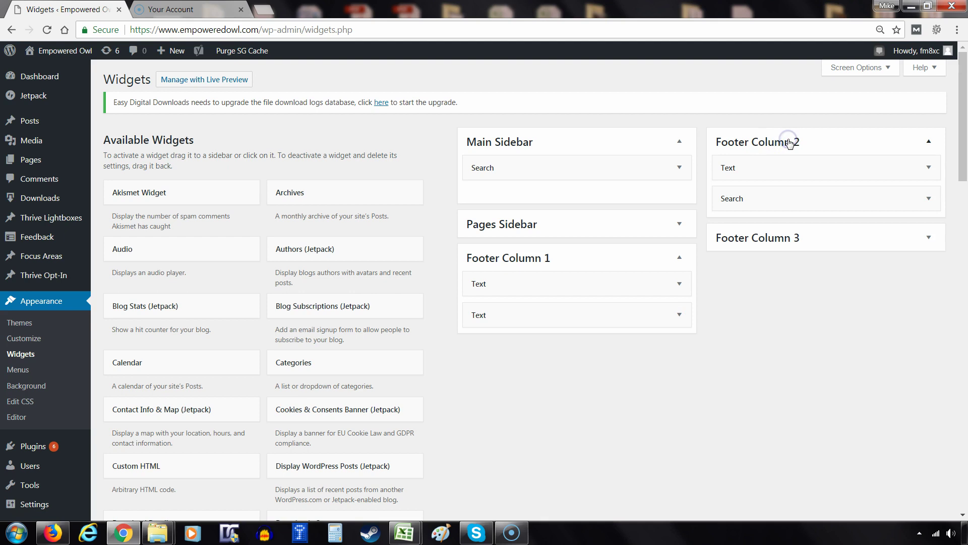
click(756, 167)
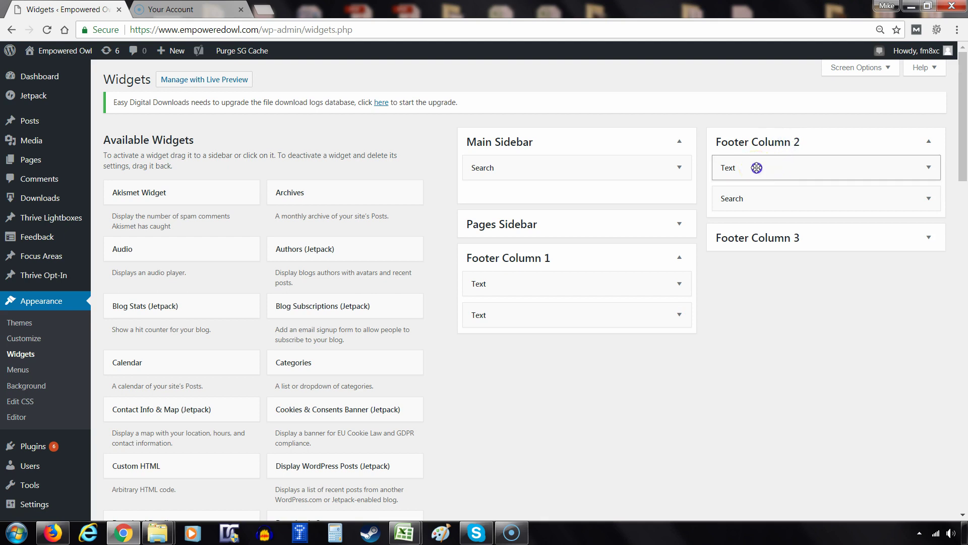
click(727, 297)
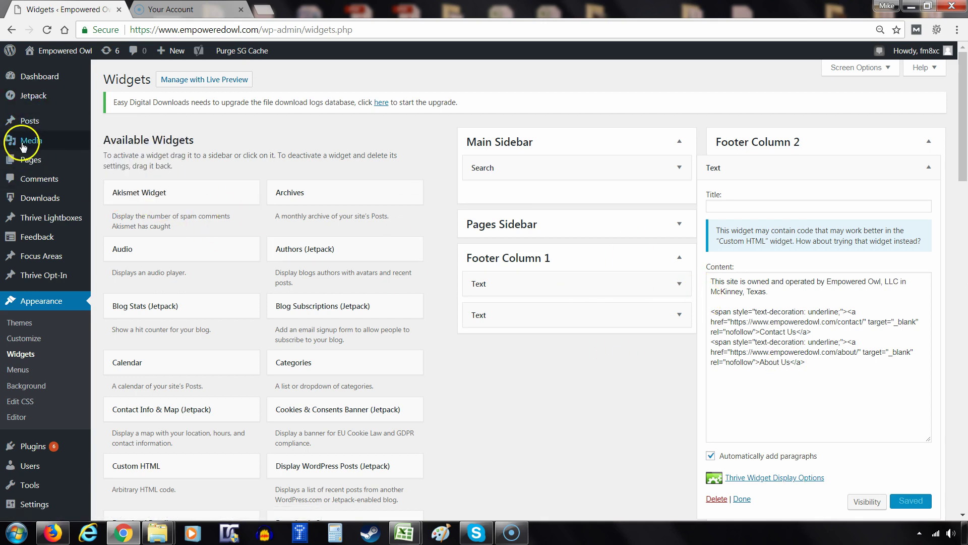
mouse_move(25, 168)
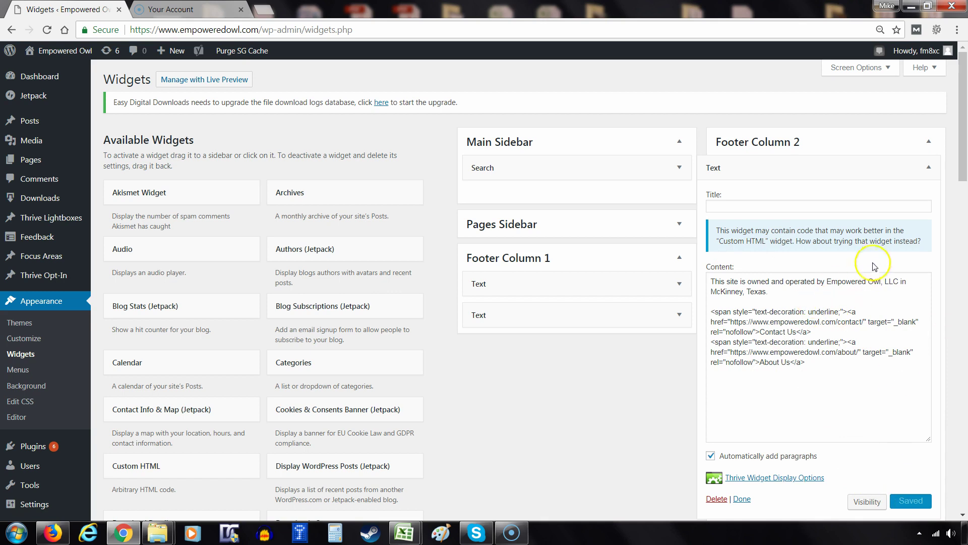
click(928, 168)
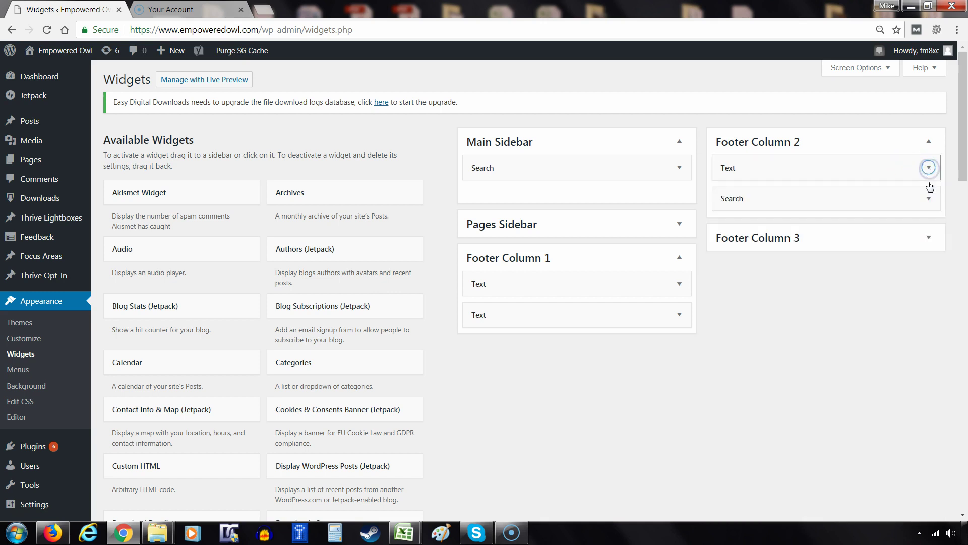
Expand Footer Column 3 and review the policy link code in its Text widget, then collapse the widget.
click(929, 237)
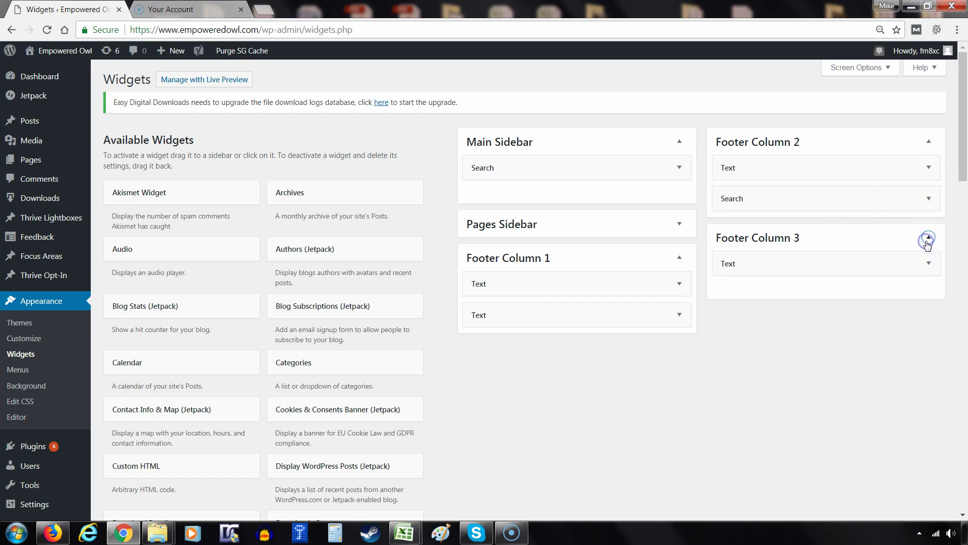
click(765, 273)
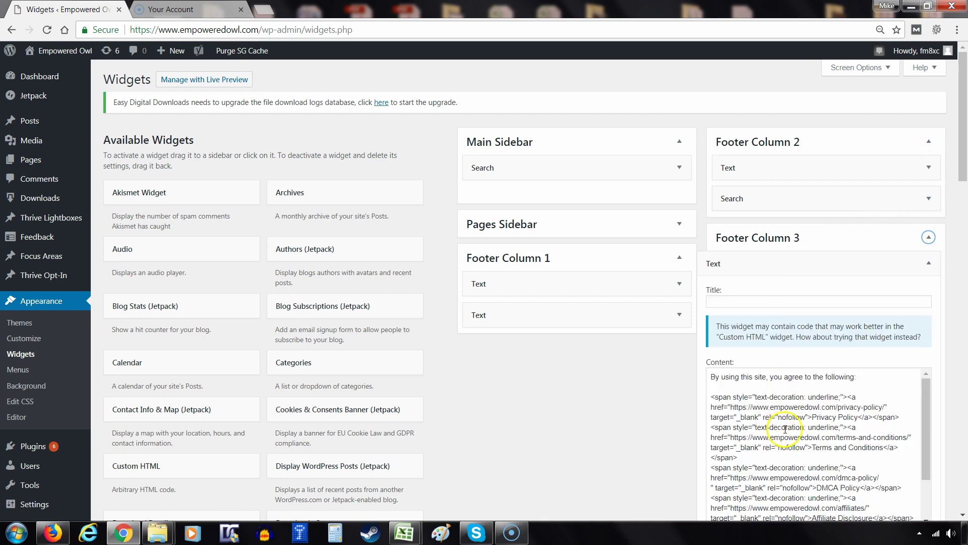
scroll(817, 464, down, 3)
scroll(817, 463, up, 3)
click(744, 259)
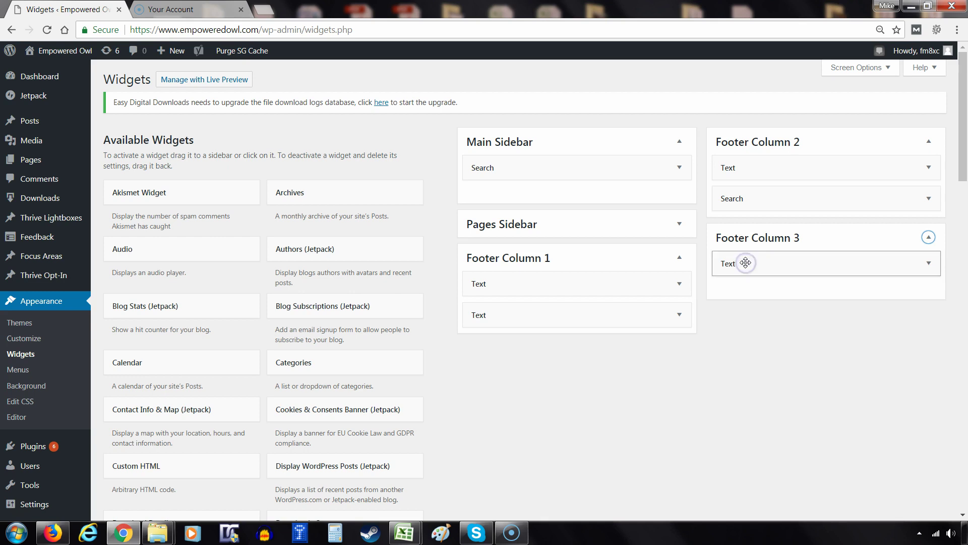
Open the Rise theme's Theme Footer file (footer.php) in the theme file editor.
click(648, 403)
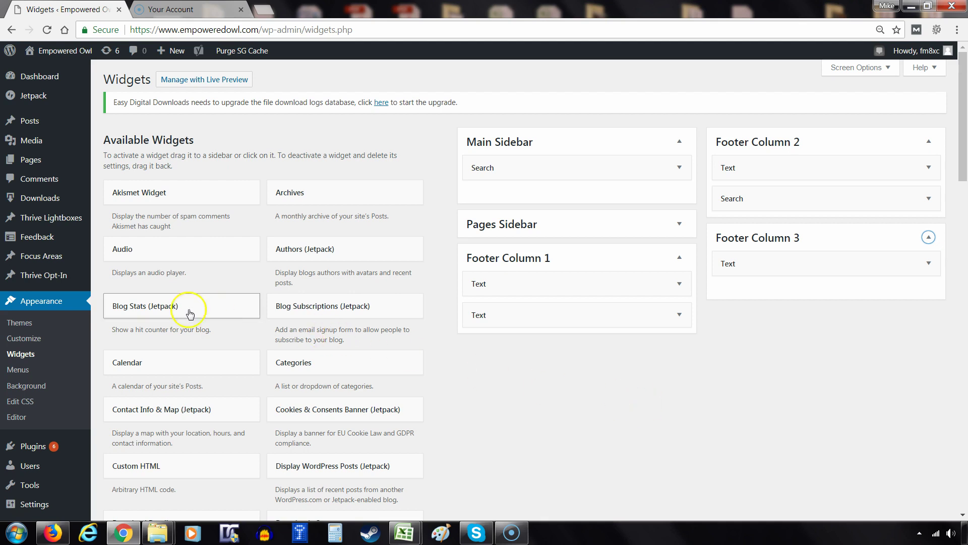
click(20, 418)
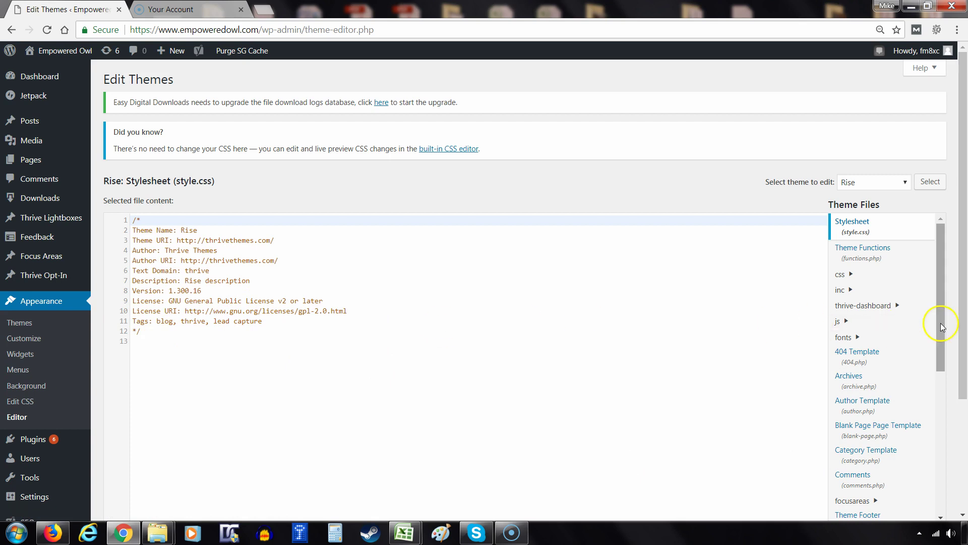
scroll(920, 330, down, 1)
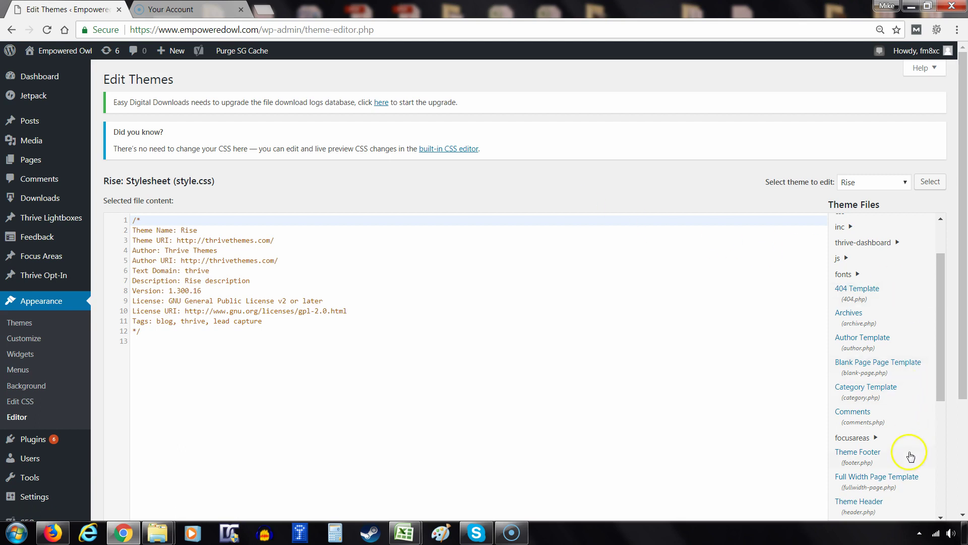
click(865, 455)
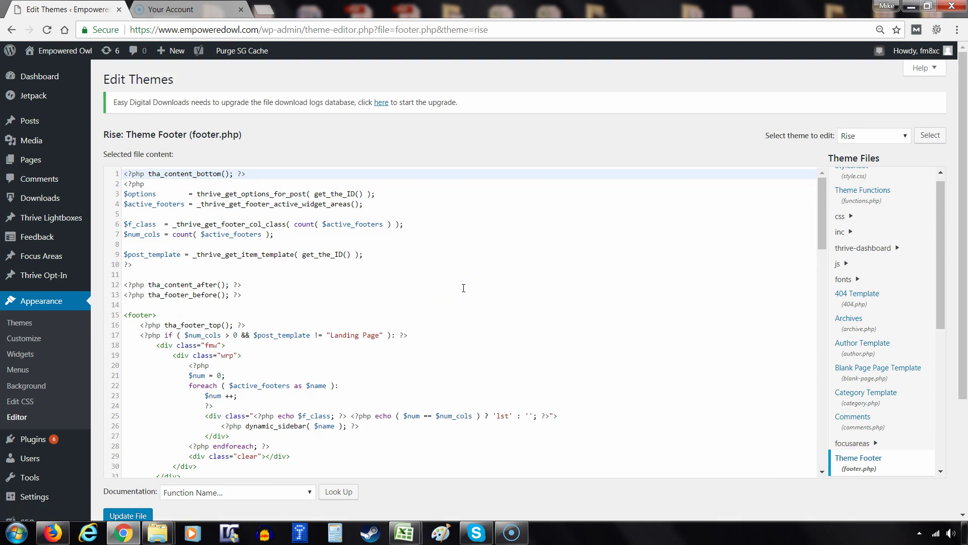
Review the footer.php code down to the copyright and credit links section, then go back to the Widgets page.
scroll(464, 288, down, 2)
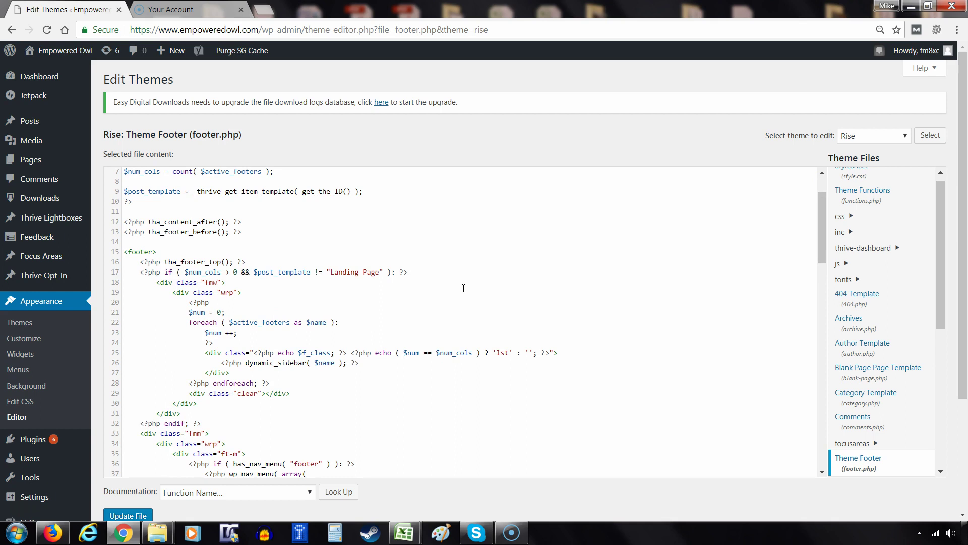
scroll(463, 288, down, 4)
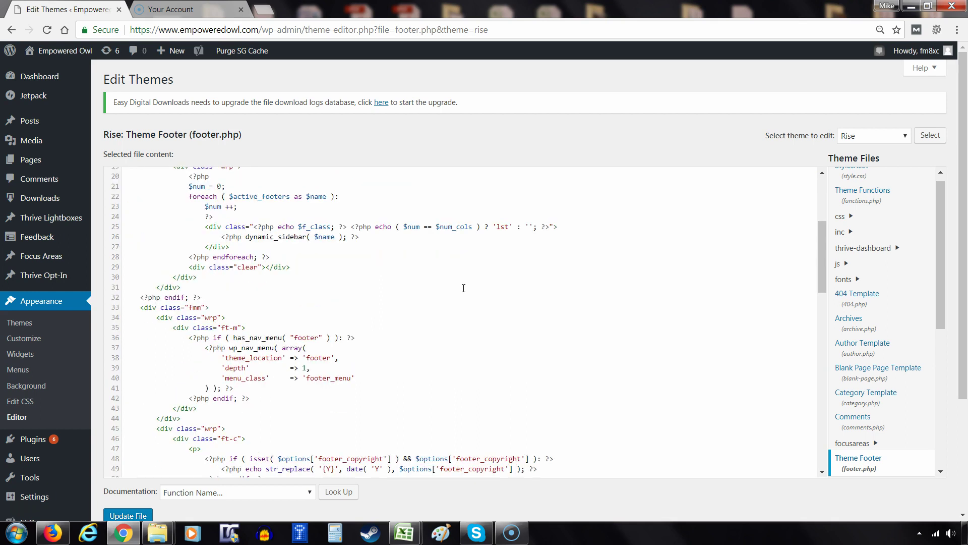
scroll(463, 288, down, 4)
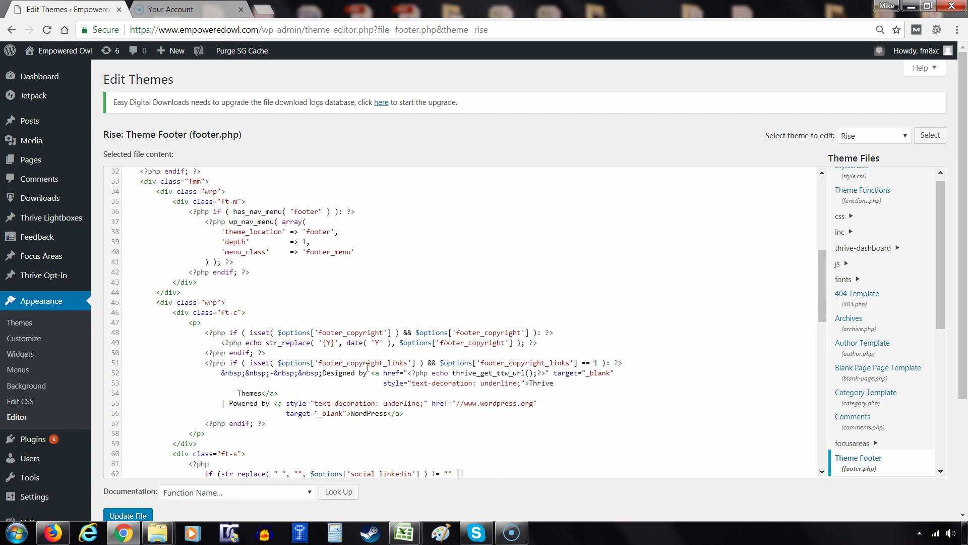
click(33, 358)
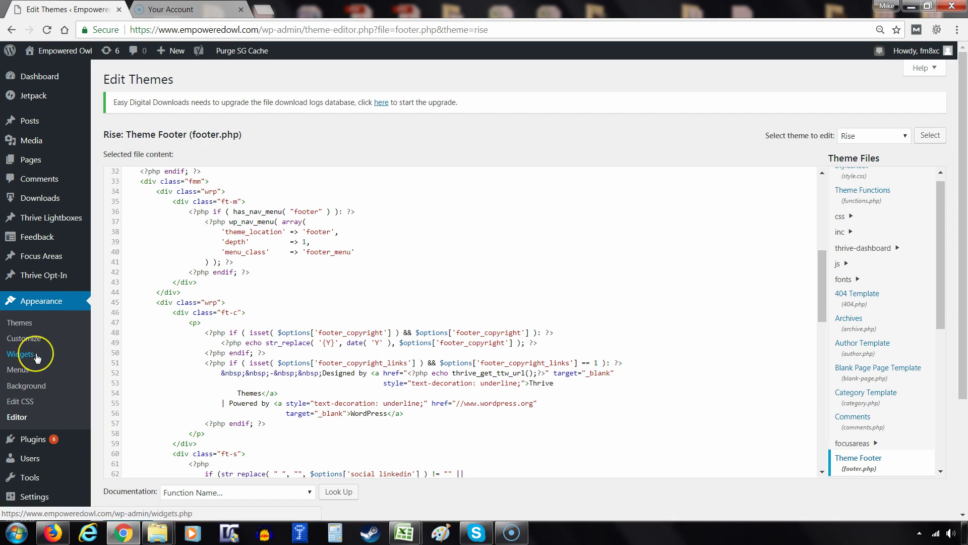